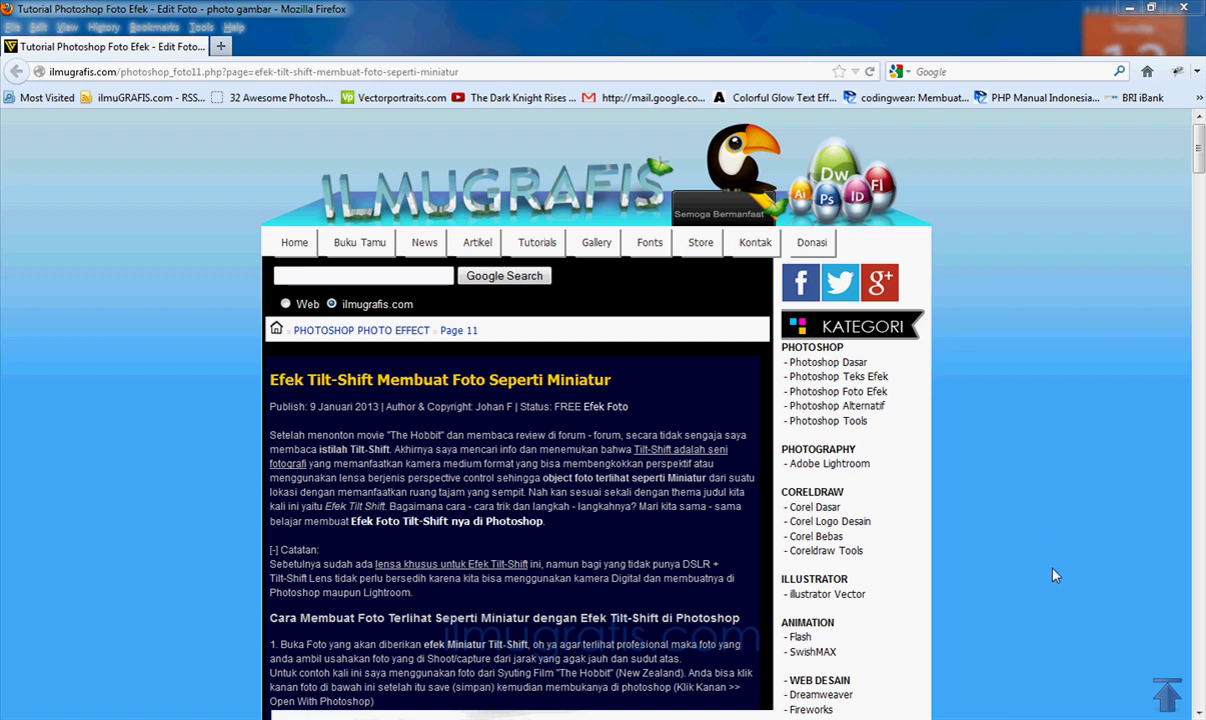
Minimise the Firefox tilt-shift tutorial window to reveal the empty Photoshop workspace.
{"action": "left_click", "coordinate": [1129, 8]}
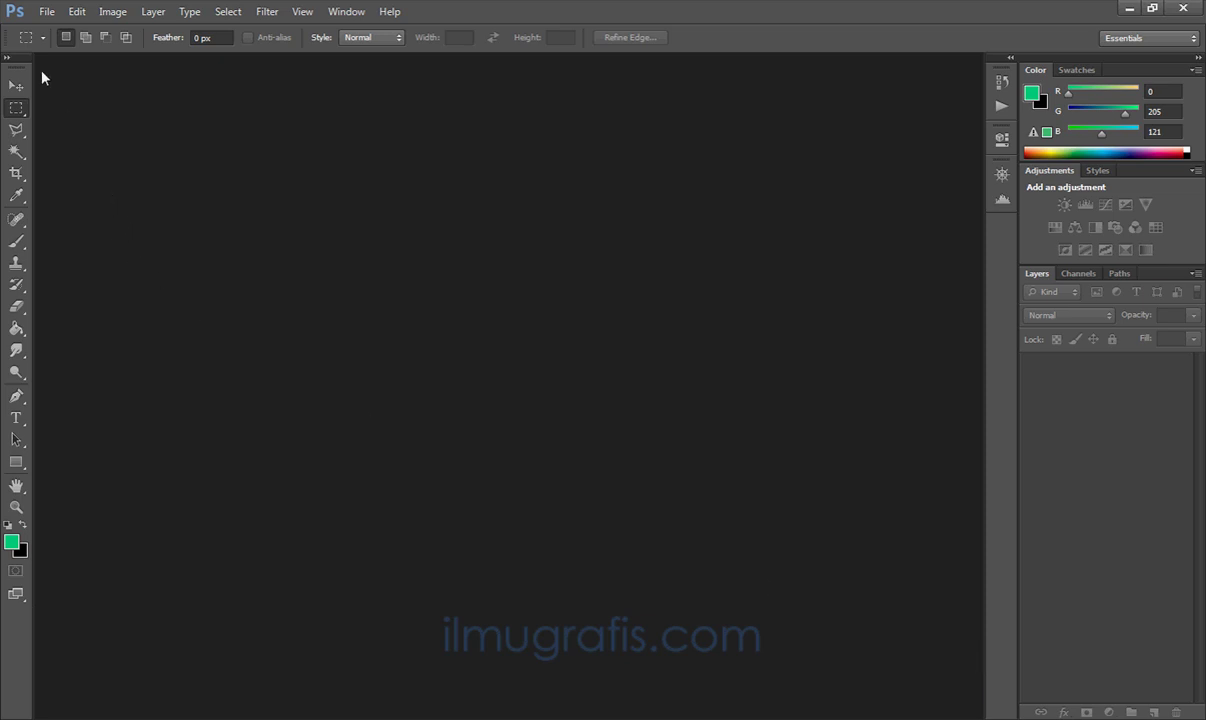
Open the-hobbit-an-unexpected-journey.jpg from the Desktop folder.
{"action": "left_click", "coordinate": [45, 12]}
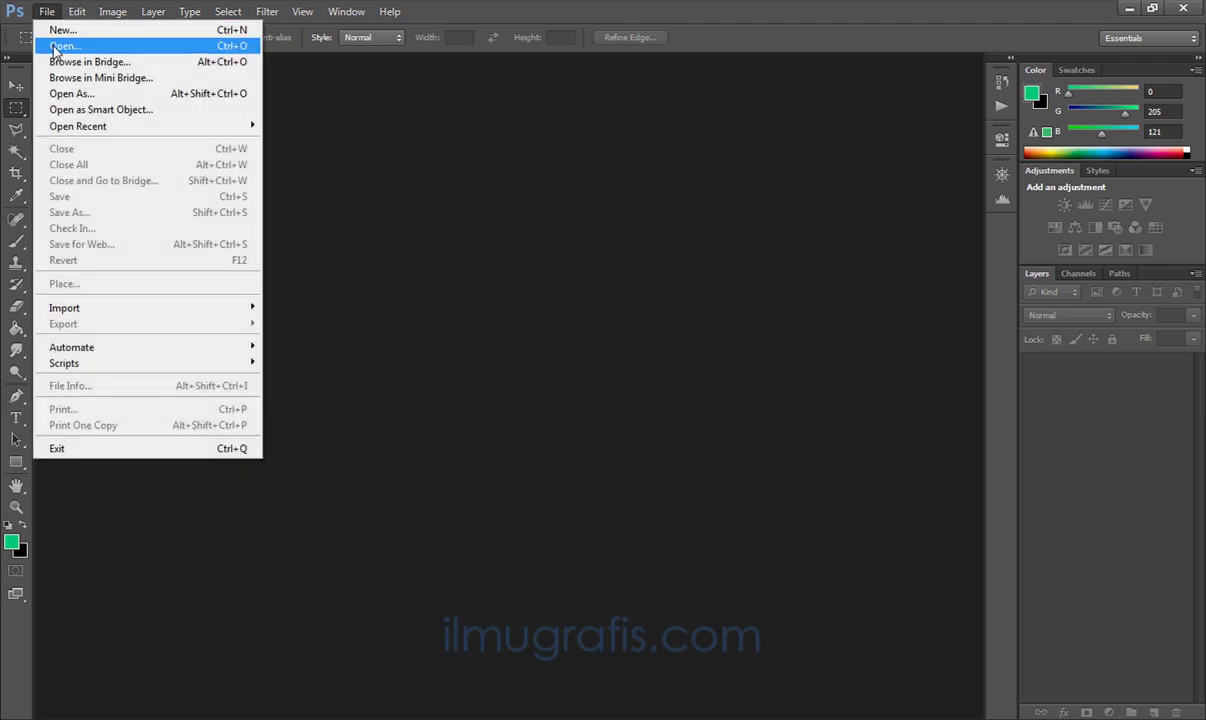
{"action": "left_click", "coordinate": [56, 47]}
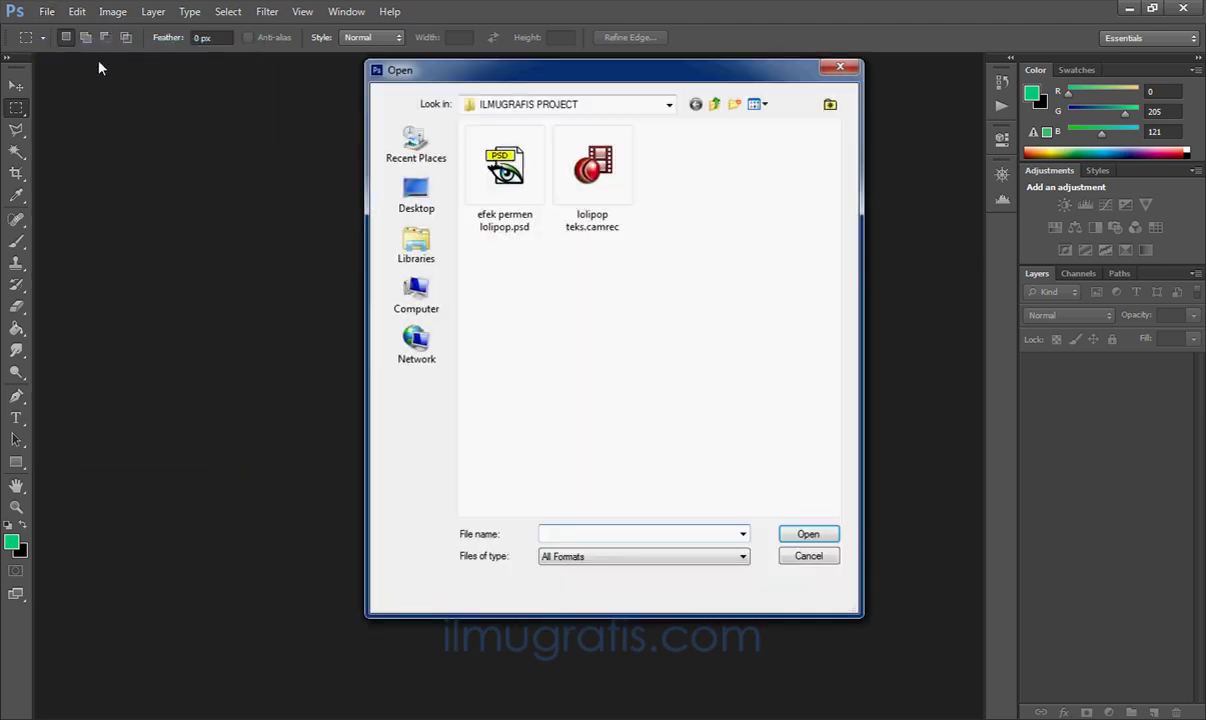
{"action": "left_click", "coordinate": [431, 196]}
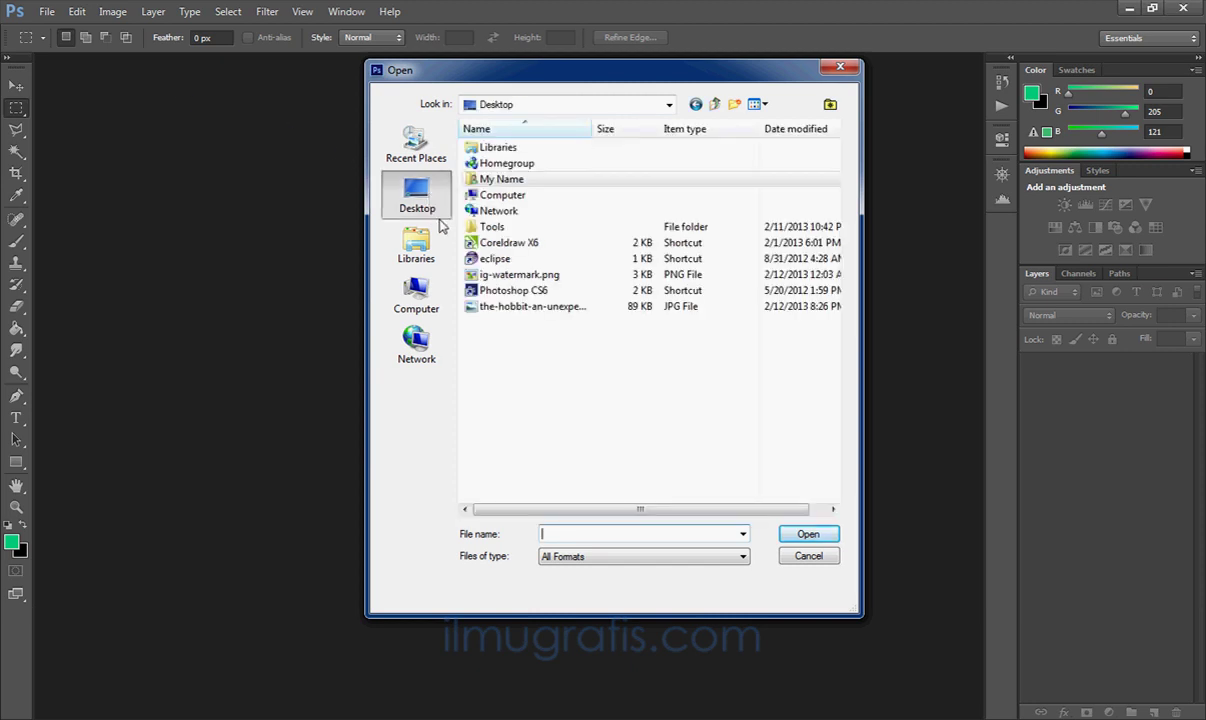
{"action": "left_click", "coordinate": [488, 306]}
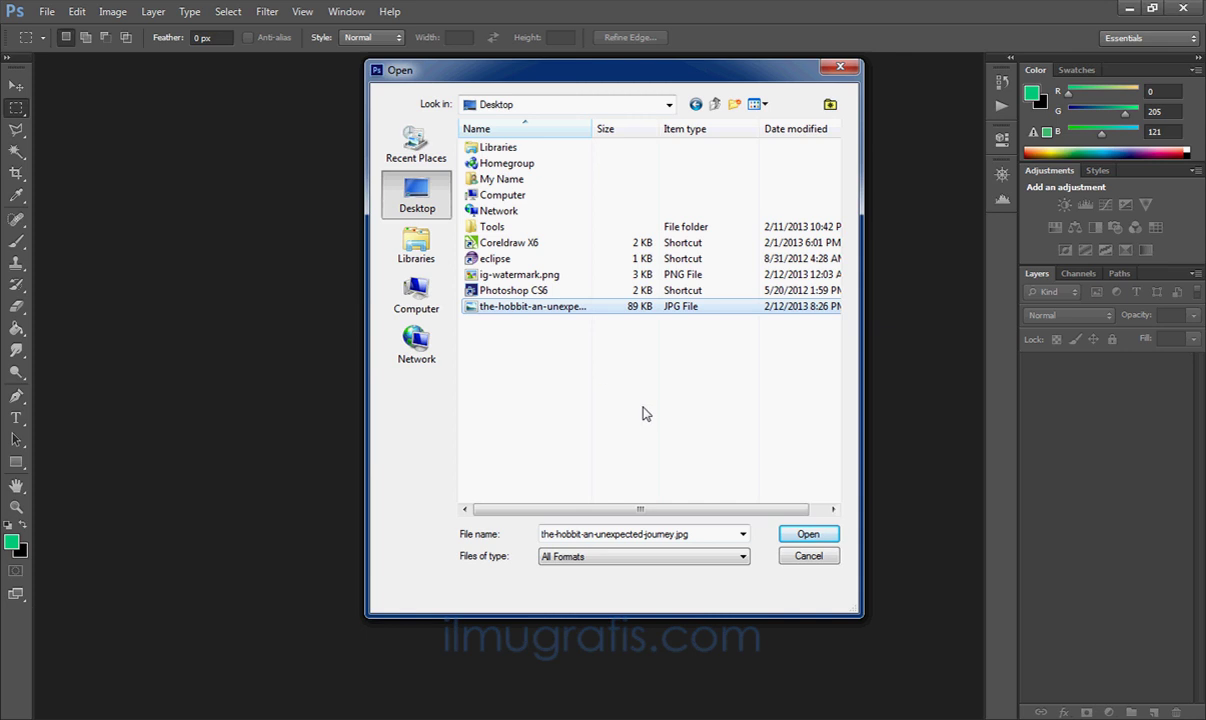
{"action": "left_click", "coordinate": [814, 538]}
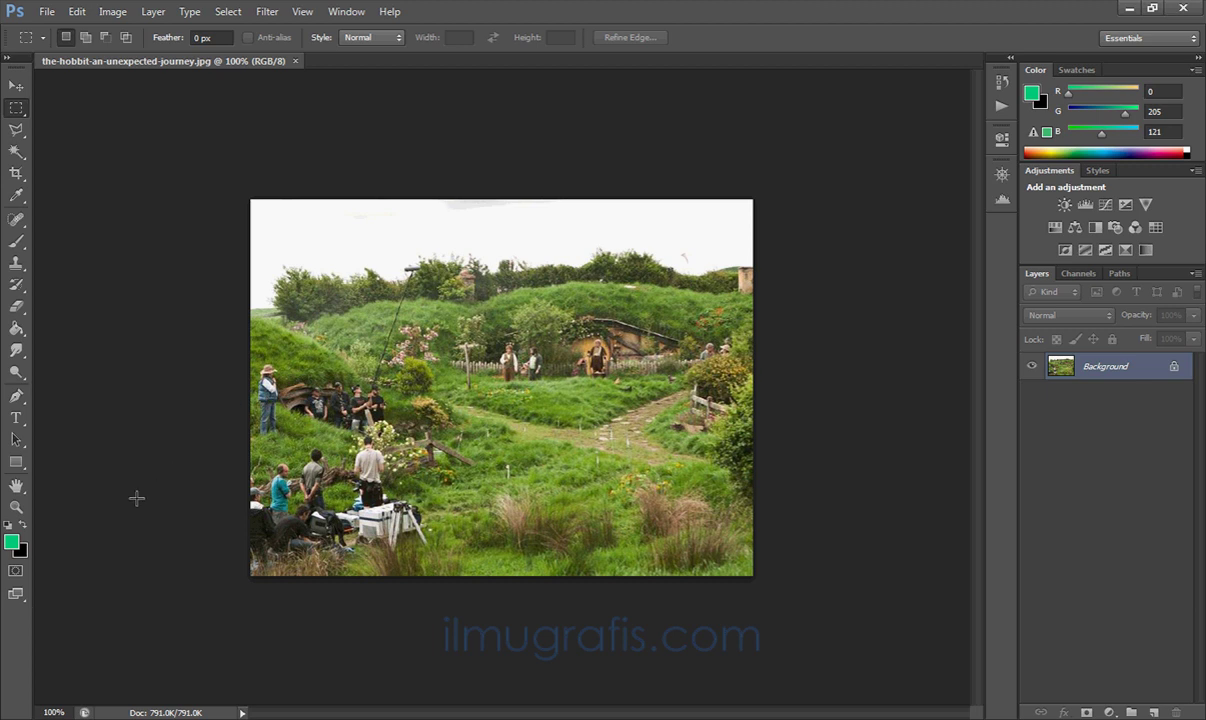
Enter Quick Mask mode and select the Gradient Tool set to Reflected Gradient.
{"action": "left_click", "coordinate": [15, 573]}
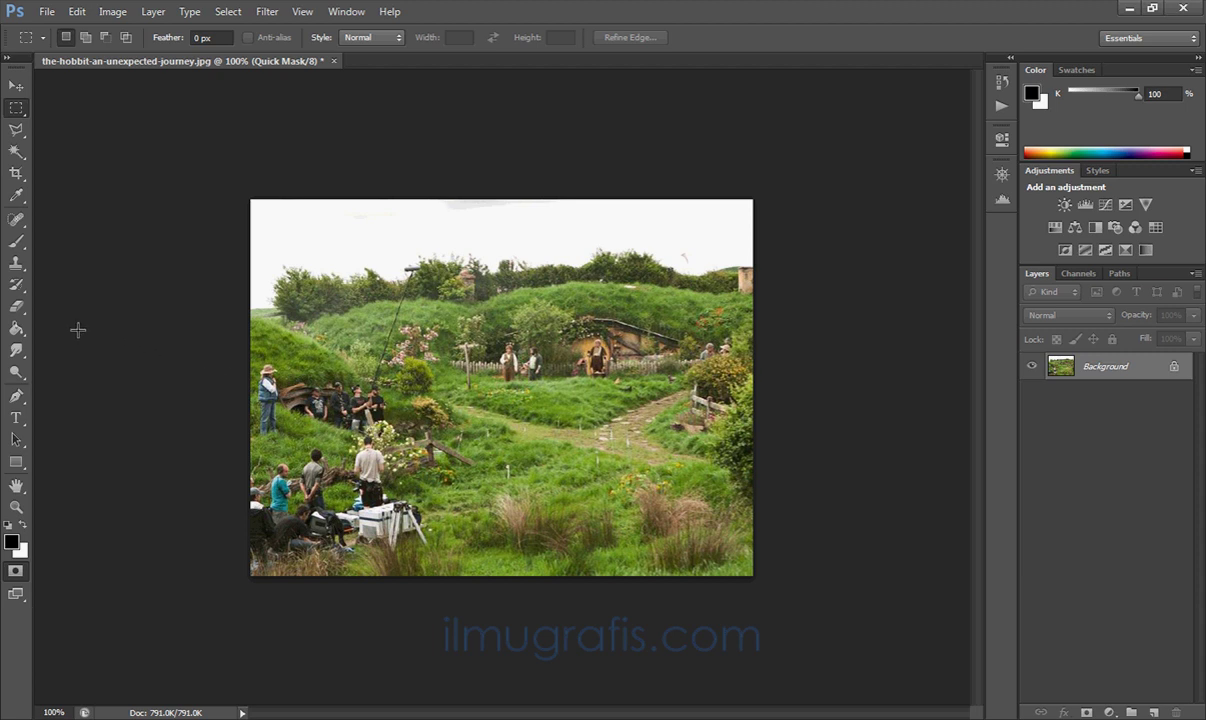
{"action": "left_click", "coordinate": [16, 327]}
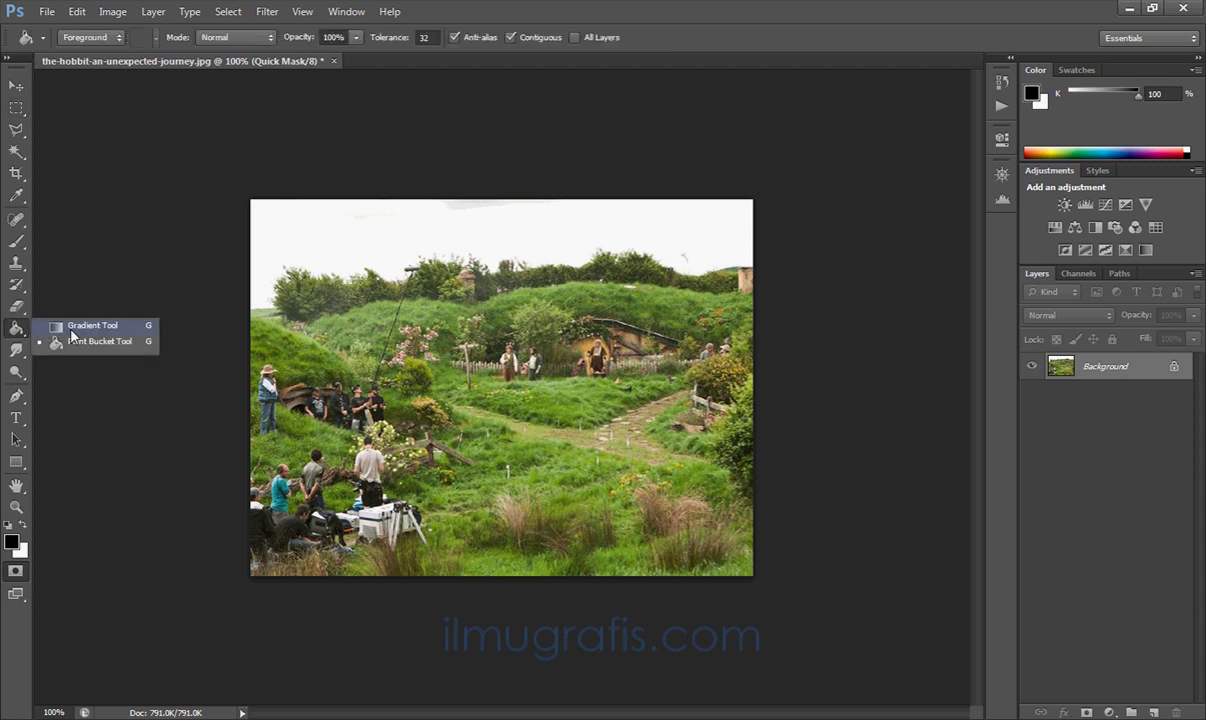
{"action": "left_click", "coordinate": [72, 324]}
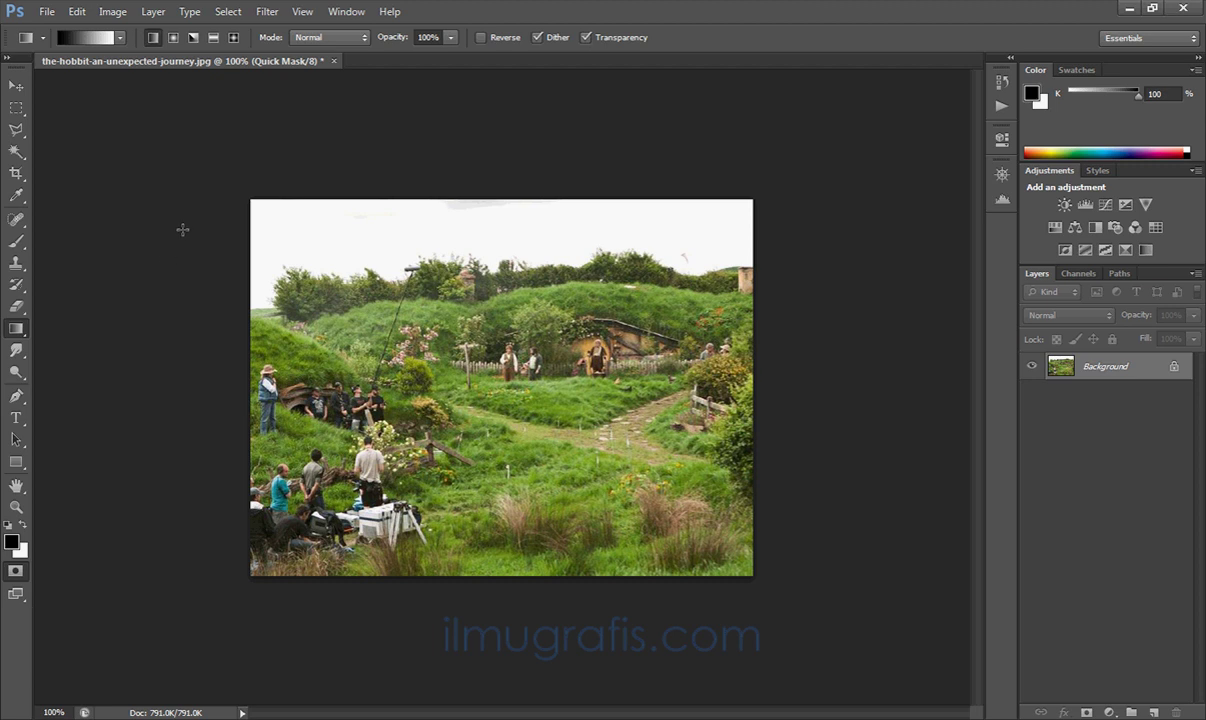
{"action": "left_click", "coordinate": [214, 37]}
Draw reflected mask gradients until the mask covers the photo's top, fading downward.
{"action": "left_click_drag", "start_coordinate": [405, 272], "coordinate": [513, 425]}
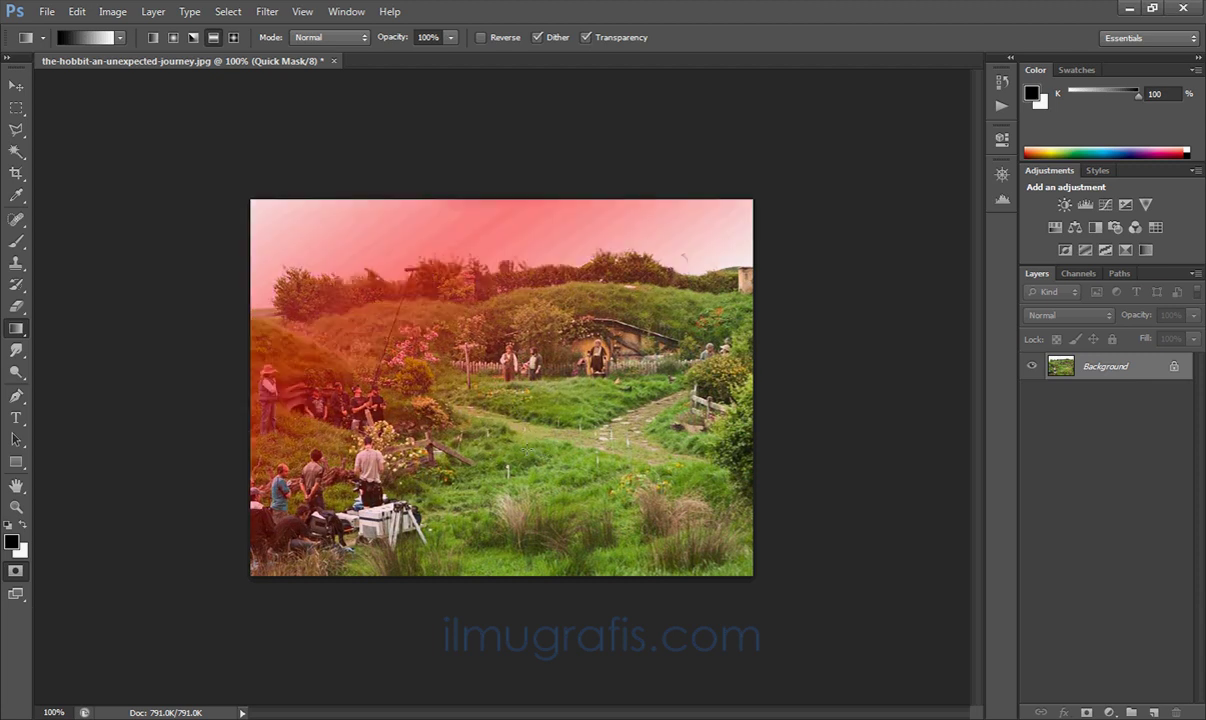
{"action": "left_click_drag", "start_coordinate": [428, 315], "coordinate": [493, 431]}
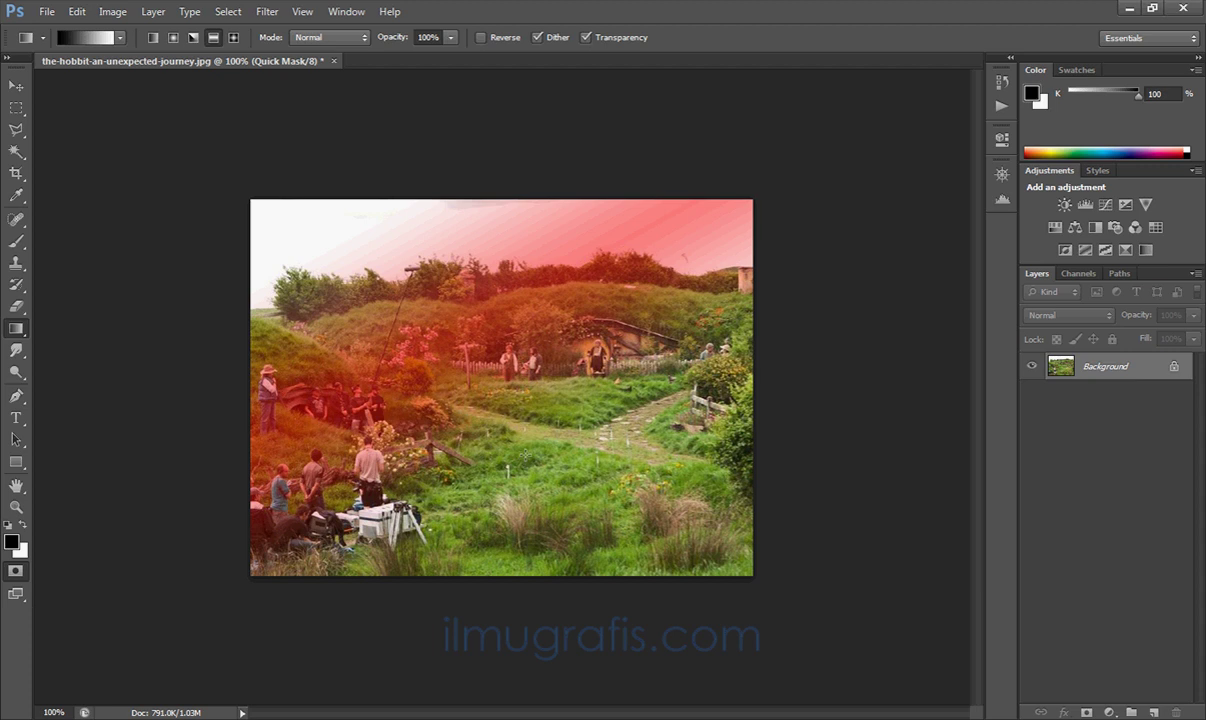
{"action": "left_click_drag", "start_coordinate": [518, 463], "coordinate": [455, 382]}
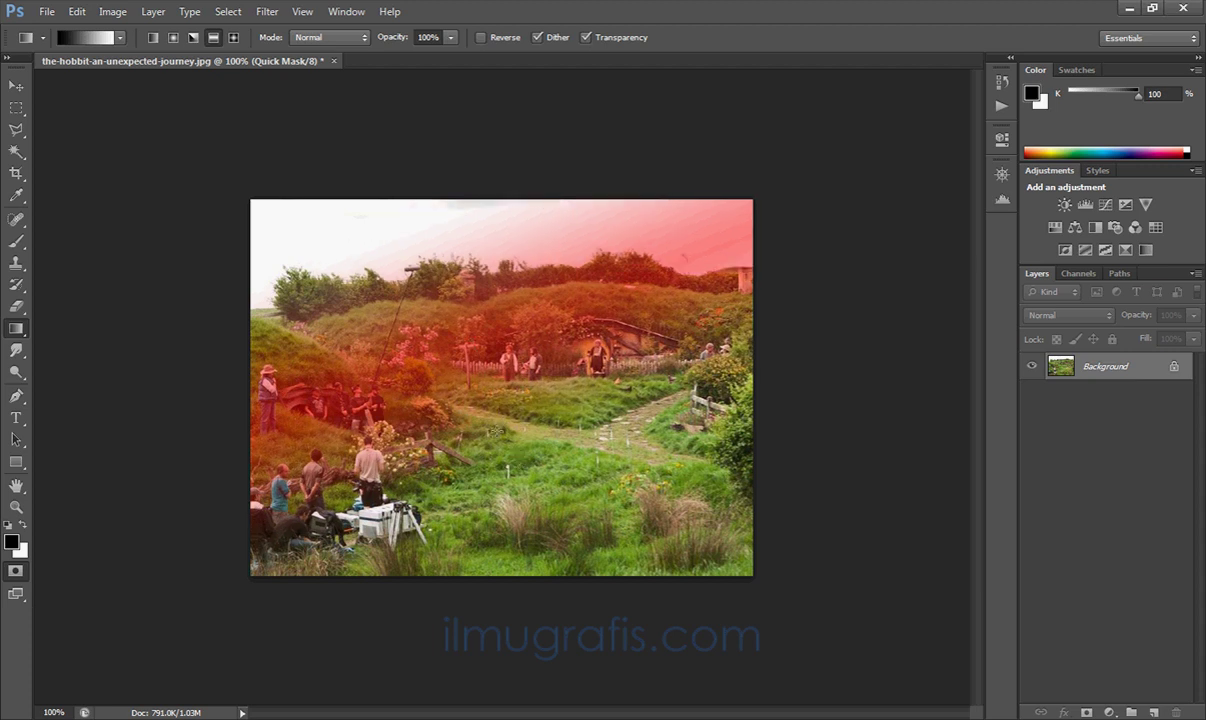
{"action": "left_click_drag", "start_coordinate": [560, 250], "coordinate": [490, 452]}
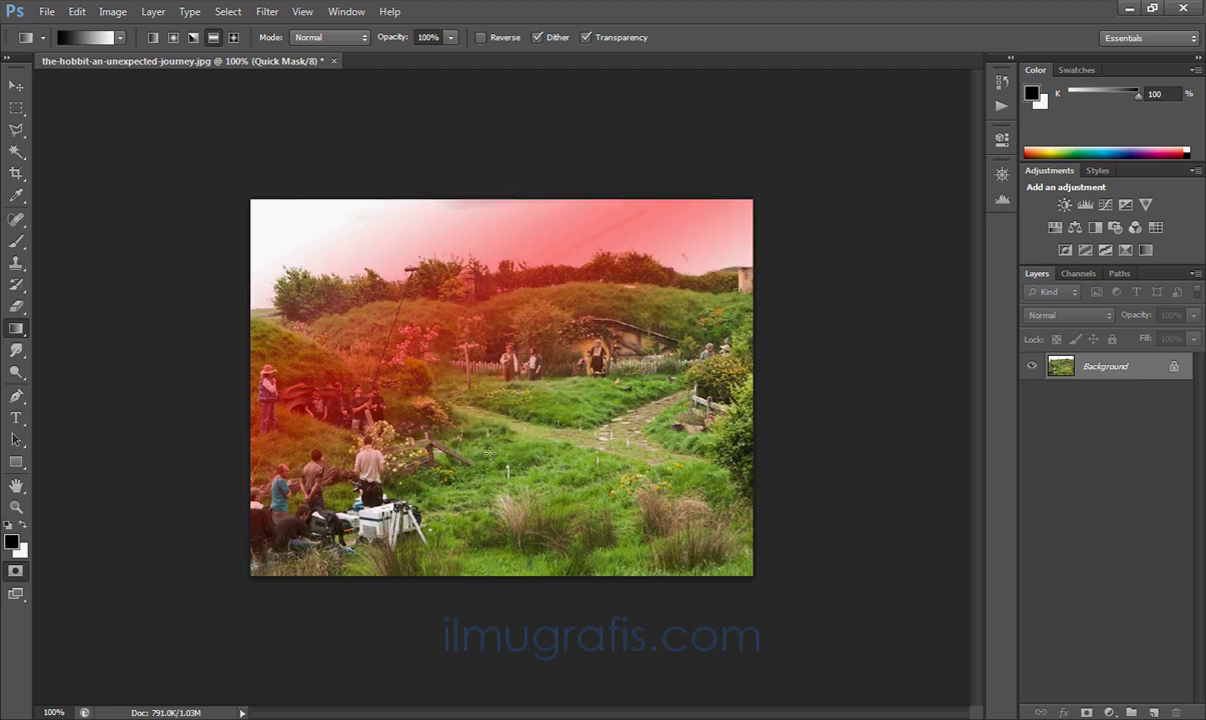
{"action": "mouse_move", "coordinate": [430, 395]}
{"action": "left_mouse_down"}
{"action": "mouse_move", "coordinate": [481, 452]}
{"action": "mouse_move", "coordinate": [442, 421]}
{"action": "mouse_move", "coordinate": [466, 485]}
{"action": "left_mouse_up"}
{"action": "mouse_move", "coordinate": [427, 394]}
{"action": "left_mouse_down"}
{"action": "mouse_move", "coordinate": [455, 462]}
{"action": "mouse_move", "coordinate": [470, 428]}
{"action": "mouse_move", "coordinate": [436, 441]}
{"action": "left_mouse_up"}
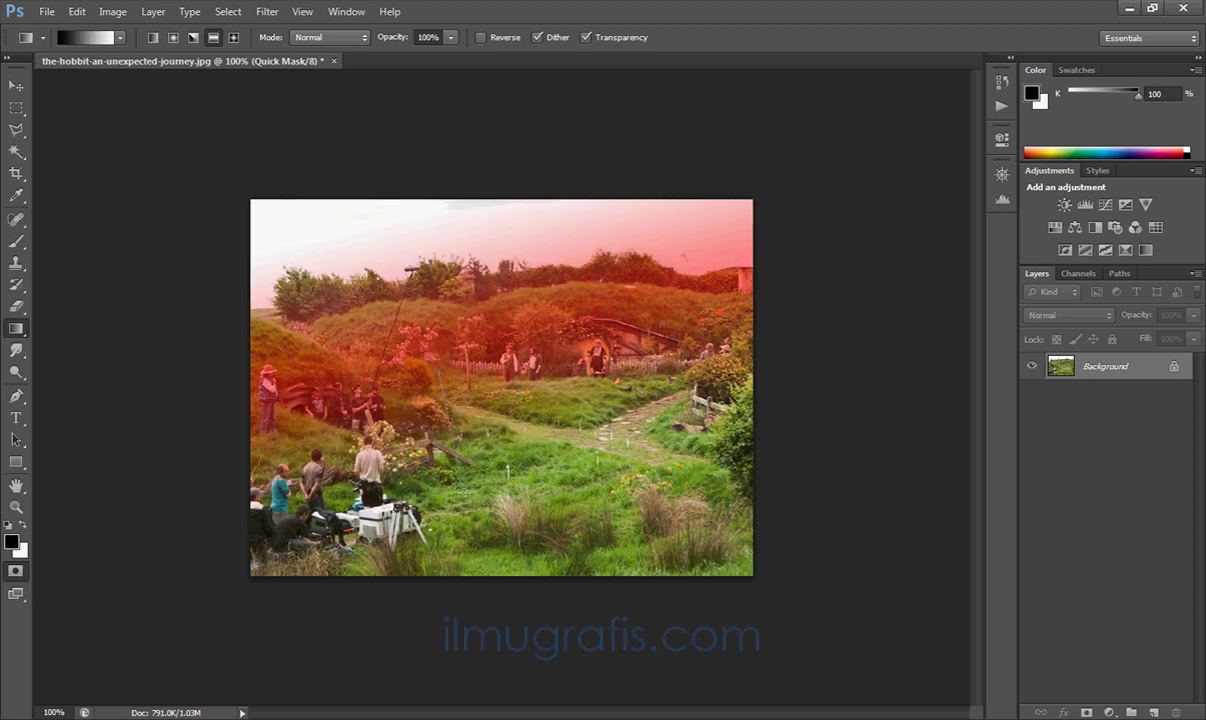
{"action": "left_click_drag", "start_coordinate": [414, 385], "coordinate": [465, 494]}
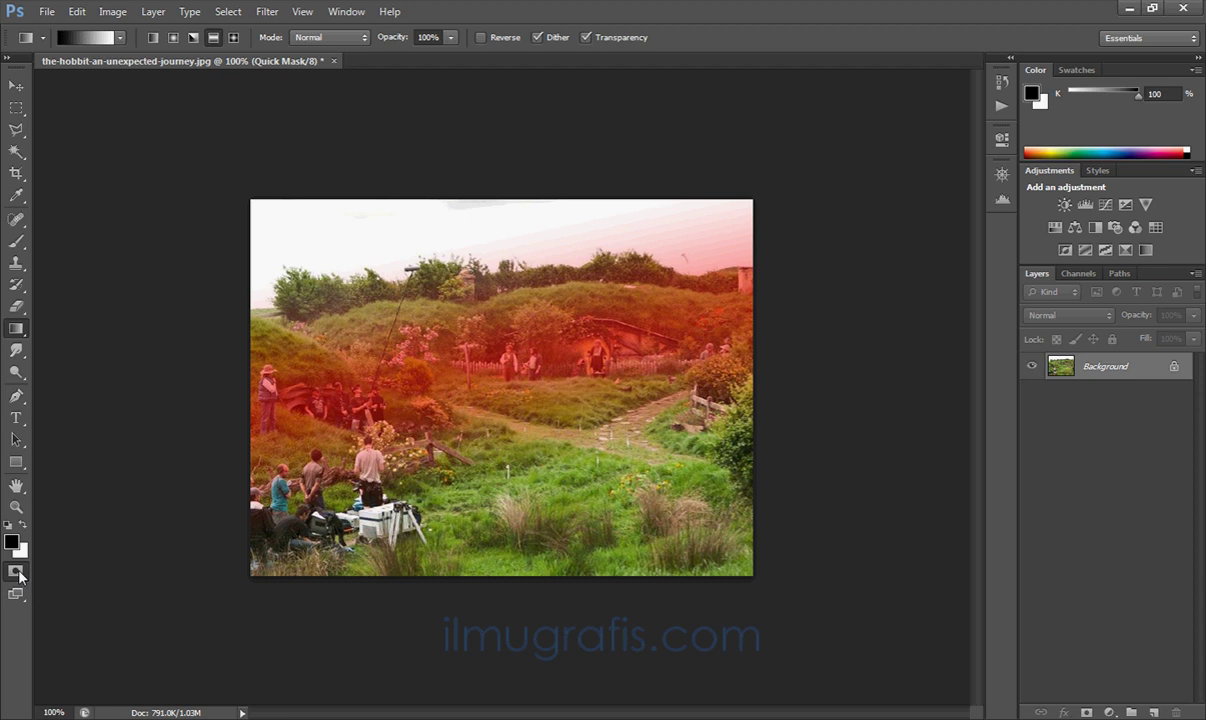
Turn the mask into a selection and apply Lens Blur with Hexagon iris, Radius 15.
{"action": "left_click", "coordinate": [16, 571]}
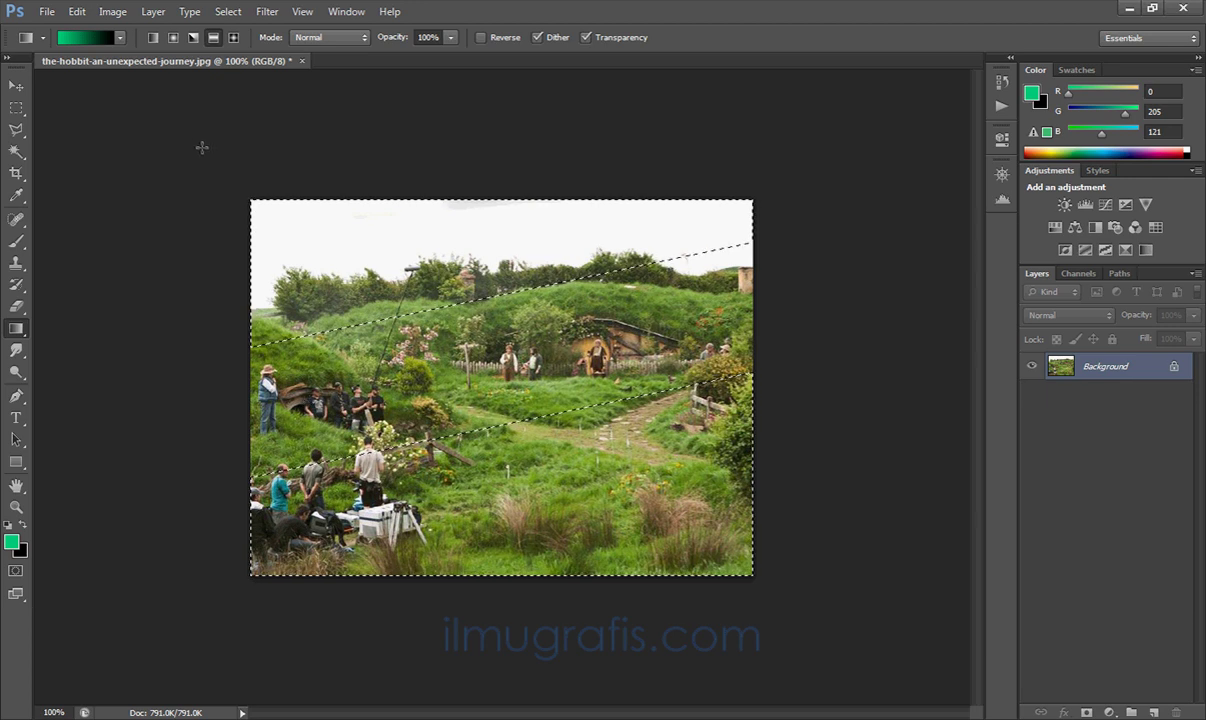
{"action": "left_click", "coordinate": [267, 11]}
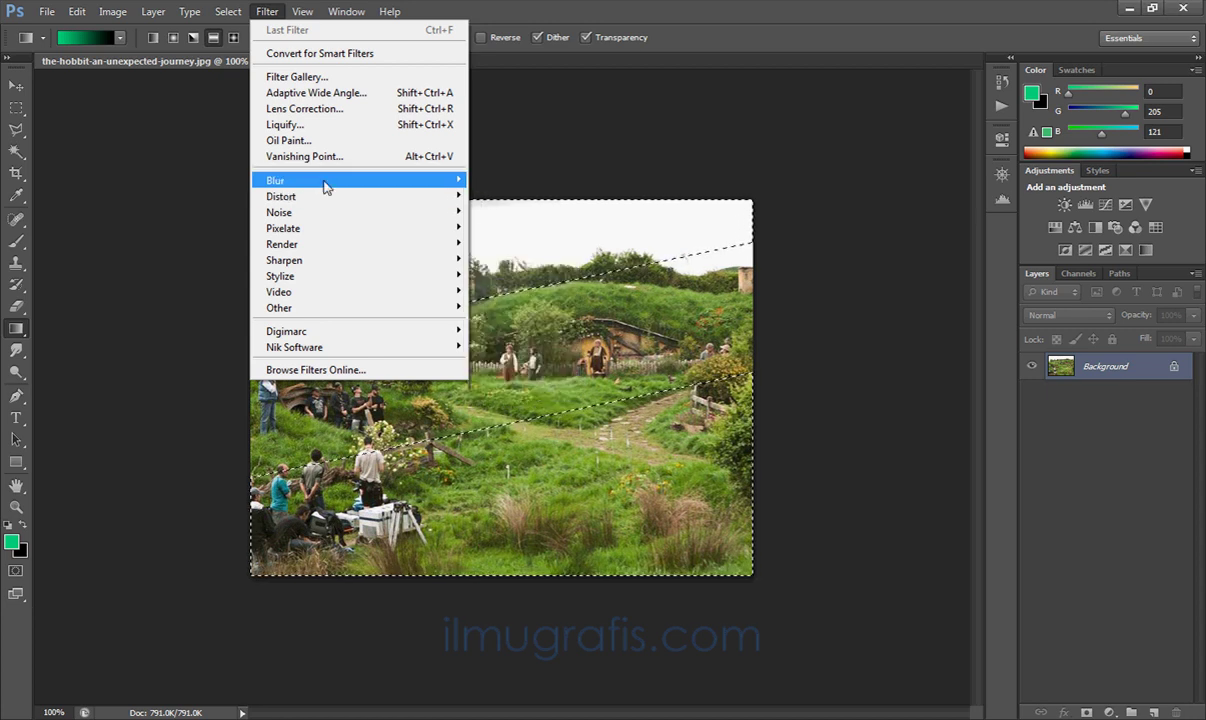
{"action": "mouse_move", "coordinate": [356, 180]}
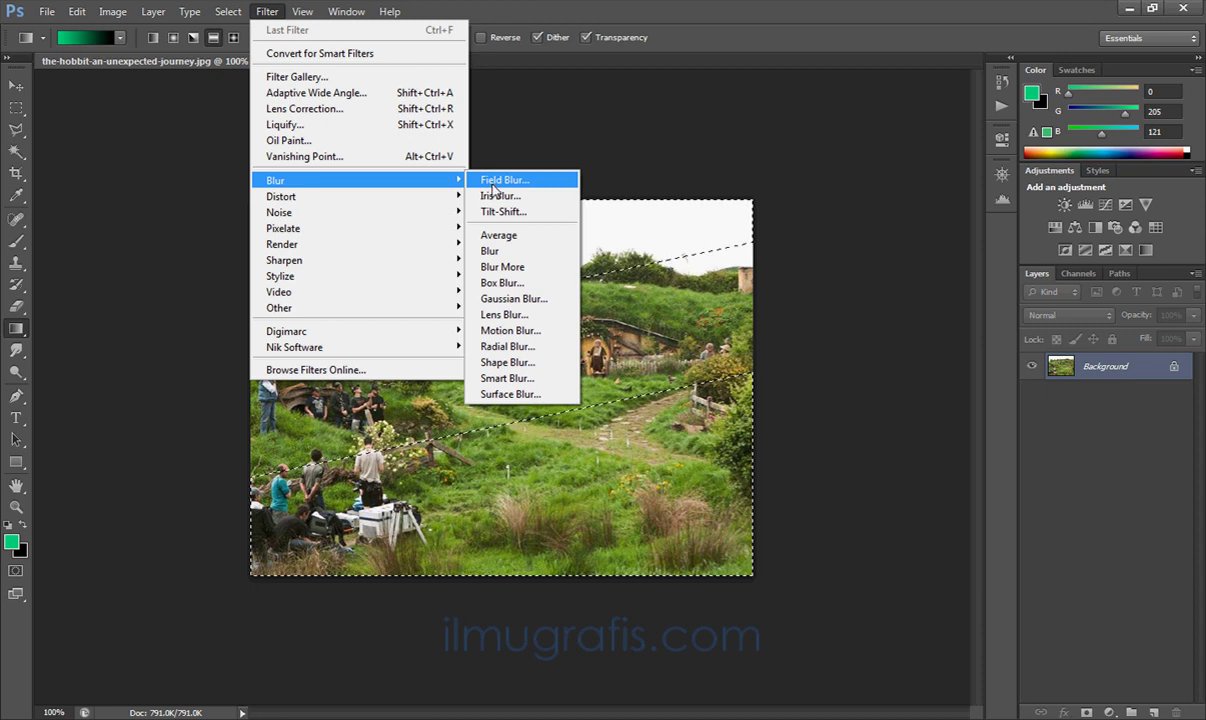
{"action": "left_click", "coordinate": [503, 314]}
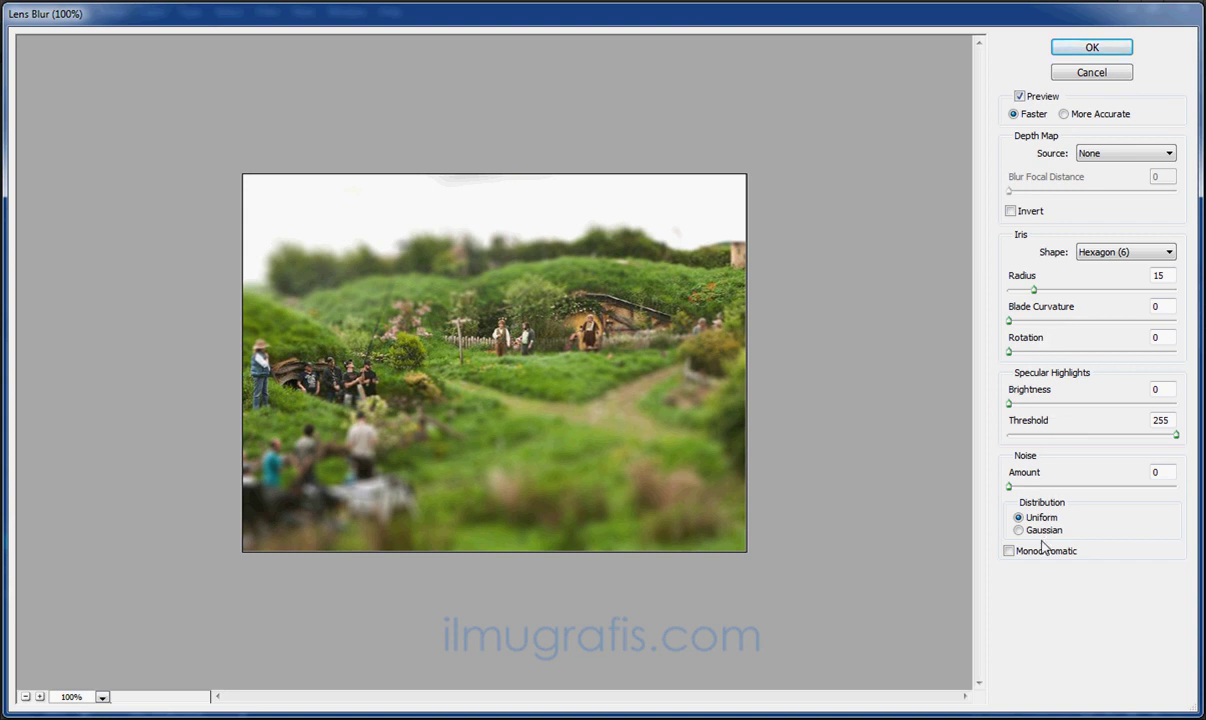
{"action": "left_click", "coordinate": [1091, 50]}
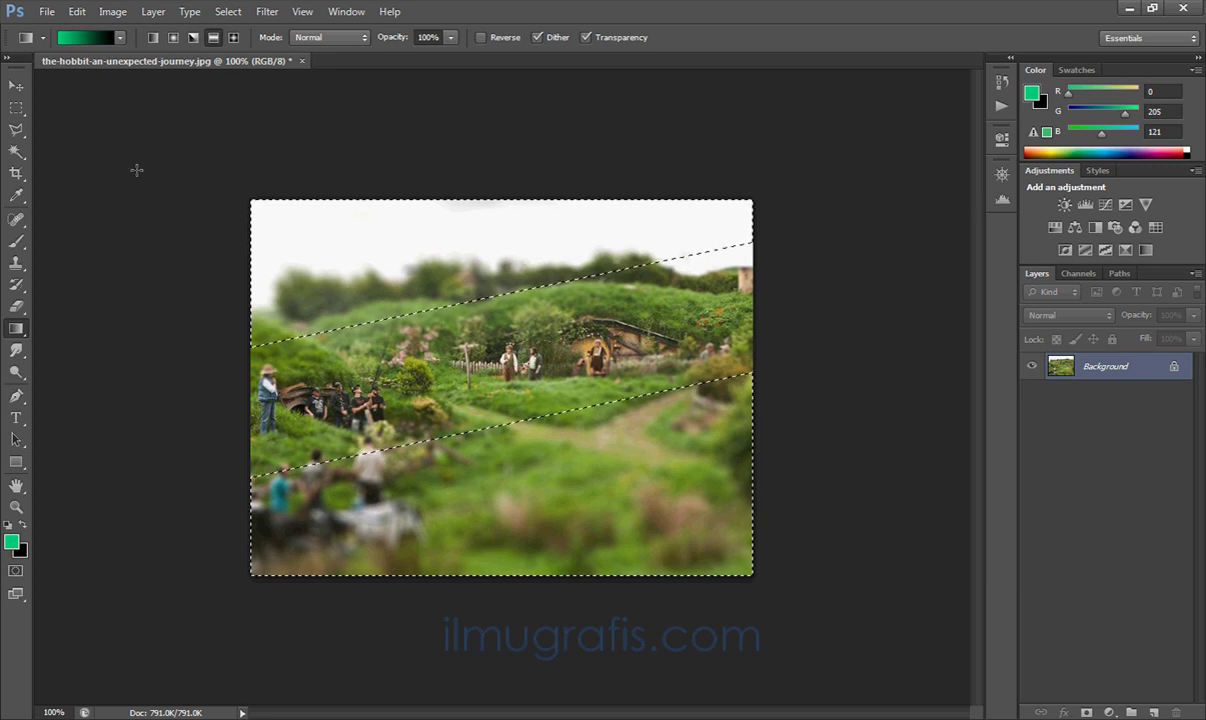
Clear the marching-ants selection with Select > Deselect.
{"action": "left_click", "coordinate": [227, 12]}
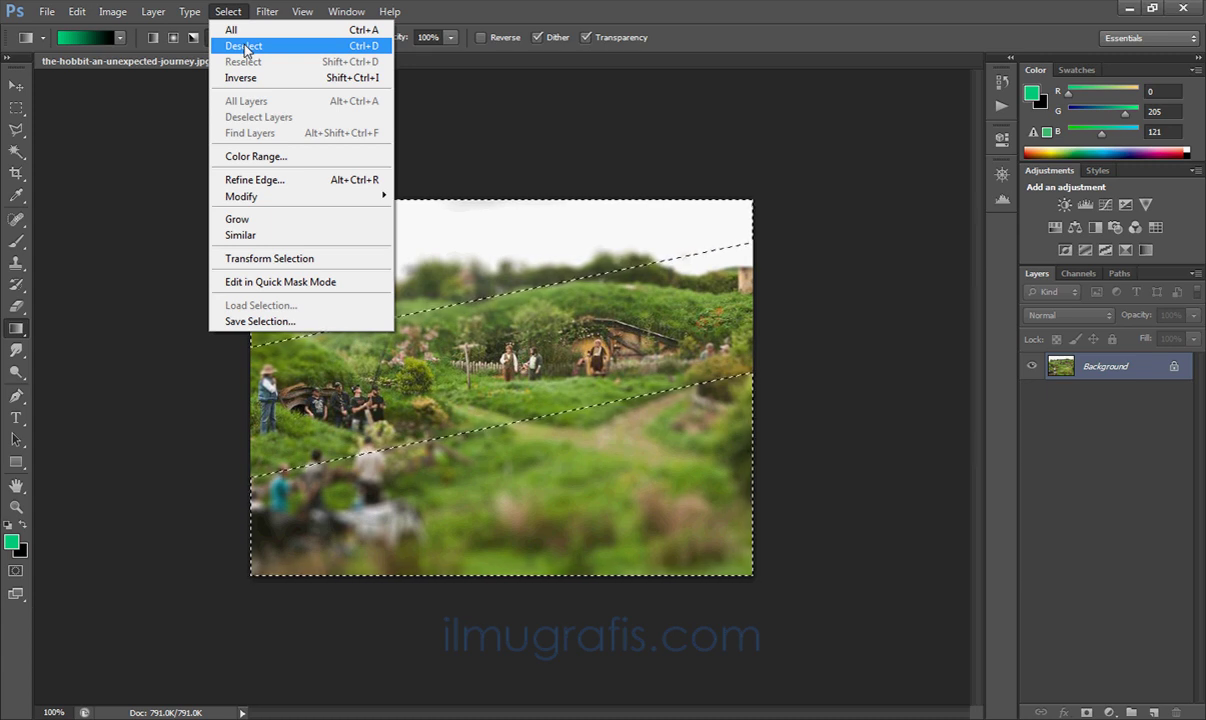
{"action": "left_click", "coordinate": [245, 47]}
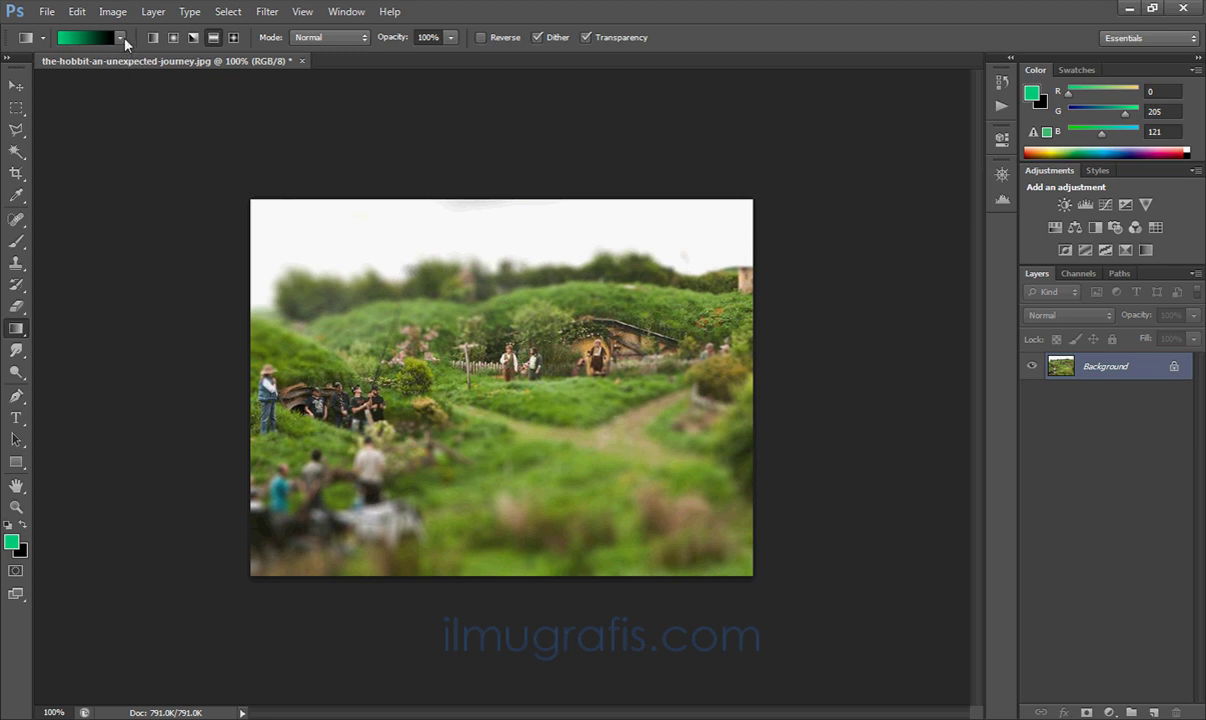
Apply a Hue/Saturation adjustment with Saturation set to +30.
{"action": "left_click", "coordinate": [122, 22]}
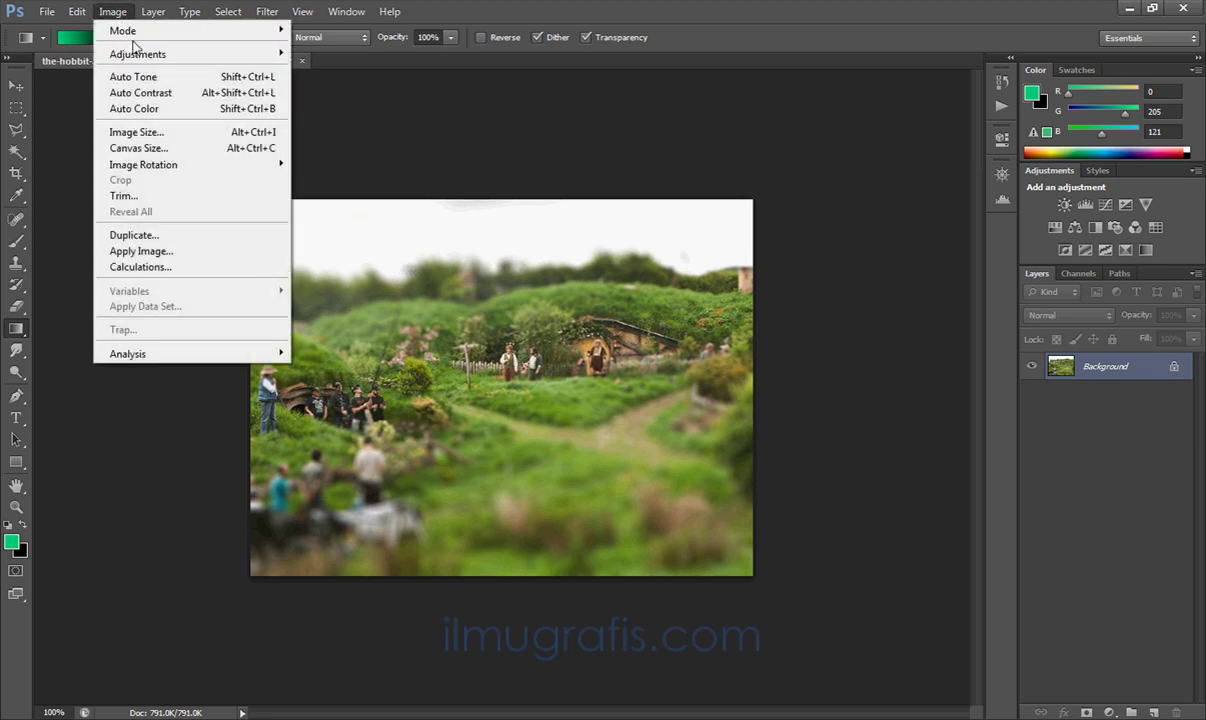
{"action": "mouse_move", "coordinate": [138, 54]}
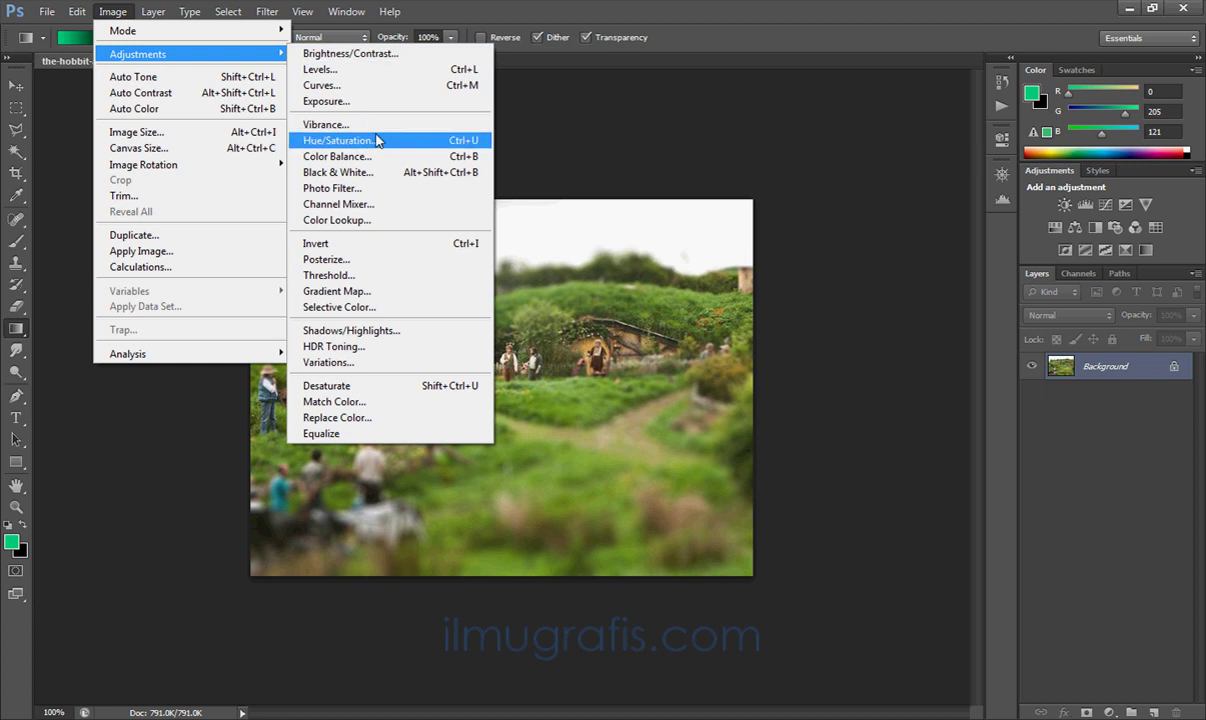
{"action": "left_click", "coordinate": [355, 140]}
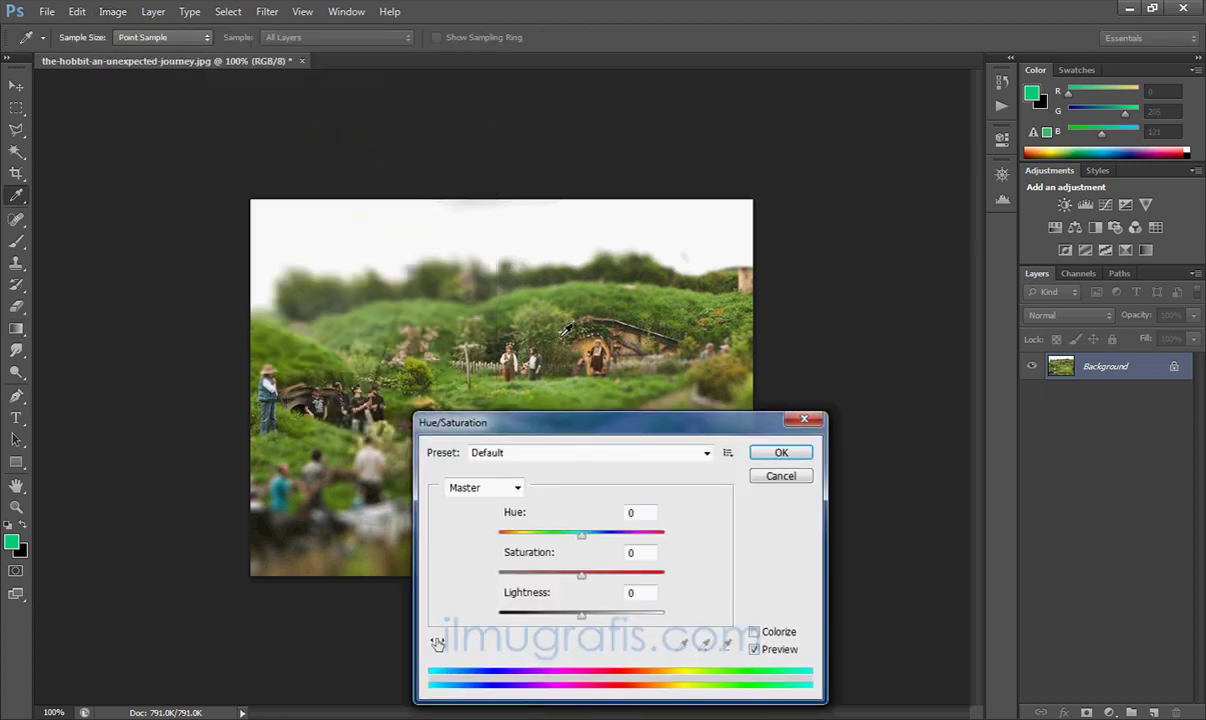
{"action": "left_click_drag", "start_coordinate": [616, 423], "coordinate": [647, 270]}
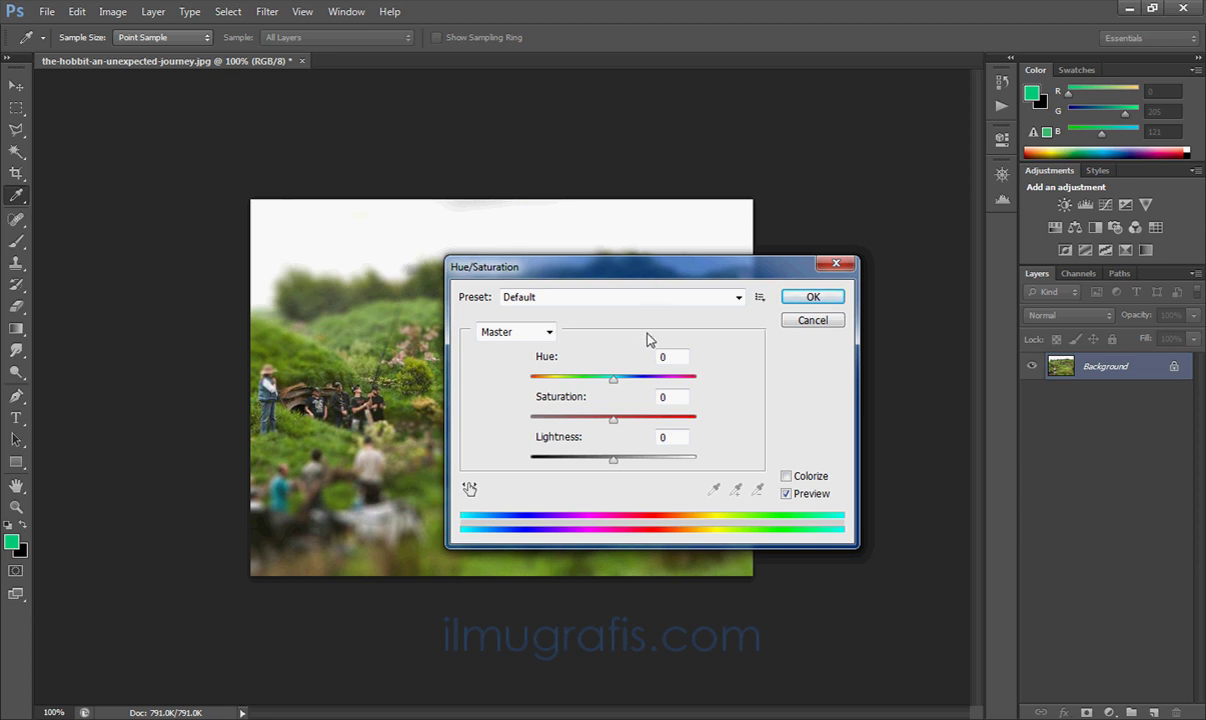
{"action": "left_click_drag", "start_coordinate": [616, 423], "coordinate": [641, 428]}
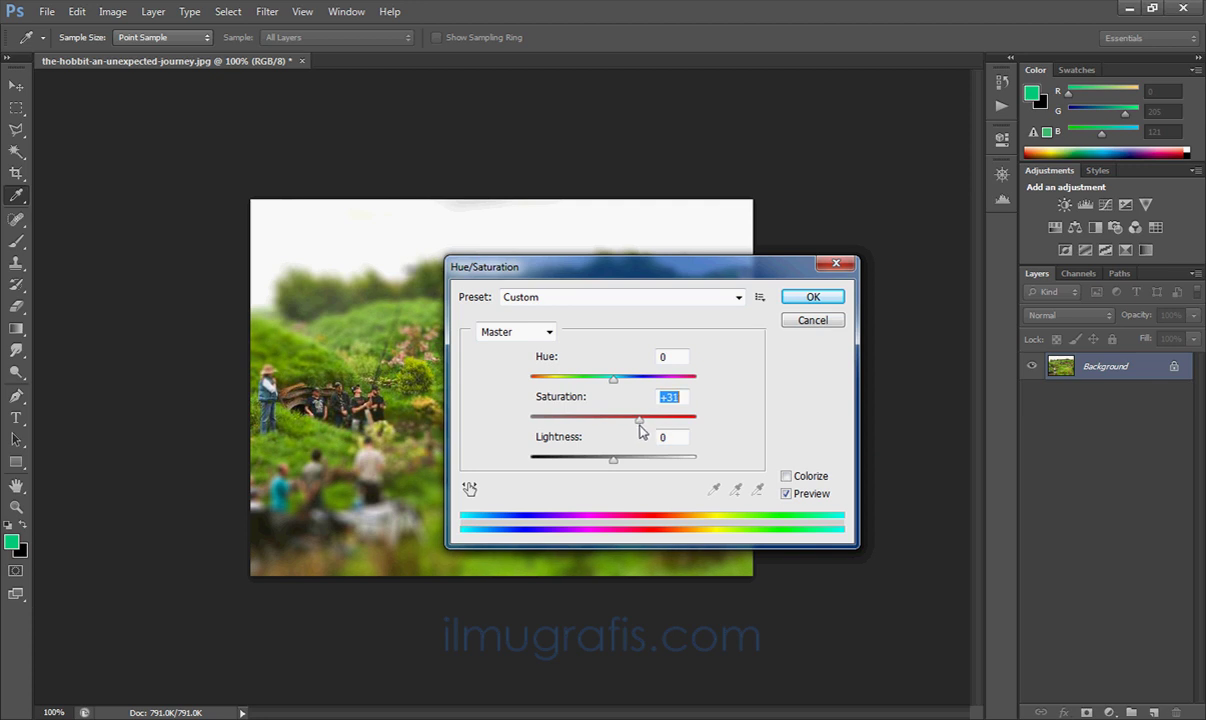
{"action": "left_click", "coordinate": [679, 397]}
{"action": "type", "text": "0"}
{"action": "left_click", "coordinate": [813, 298]}
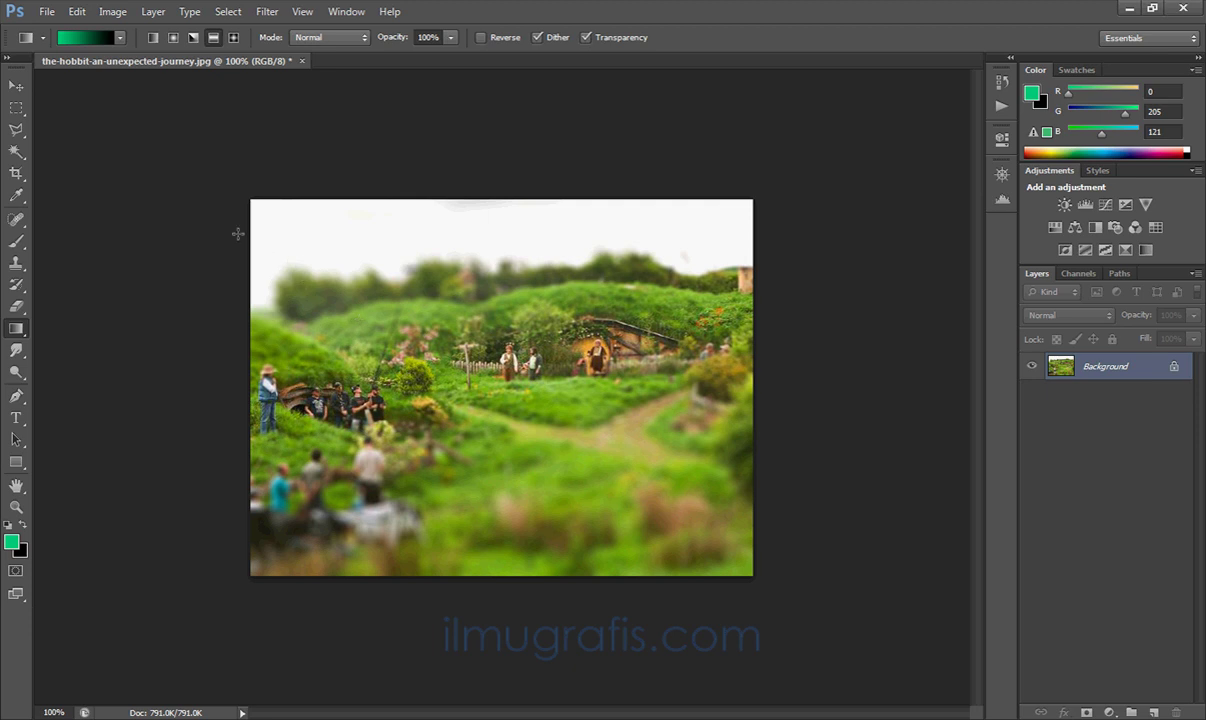
Apply an S-shaped Curves adjustment, darkening shadows and lifting input 181 to output 205.
{"action": "left_click", "coordinate": [112, 11]}
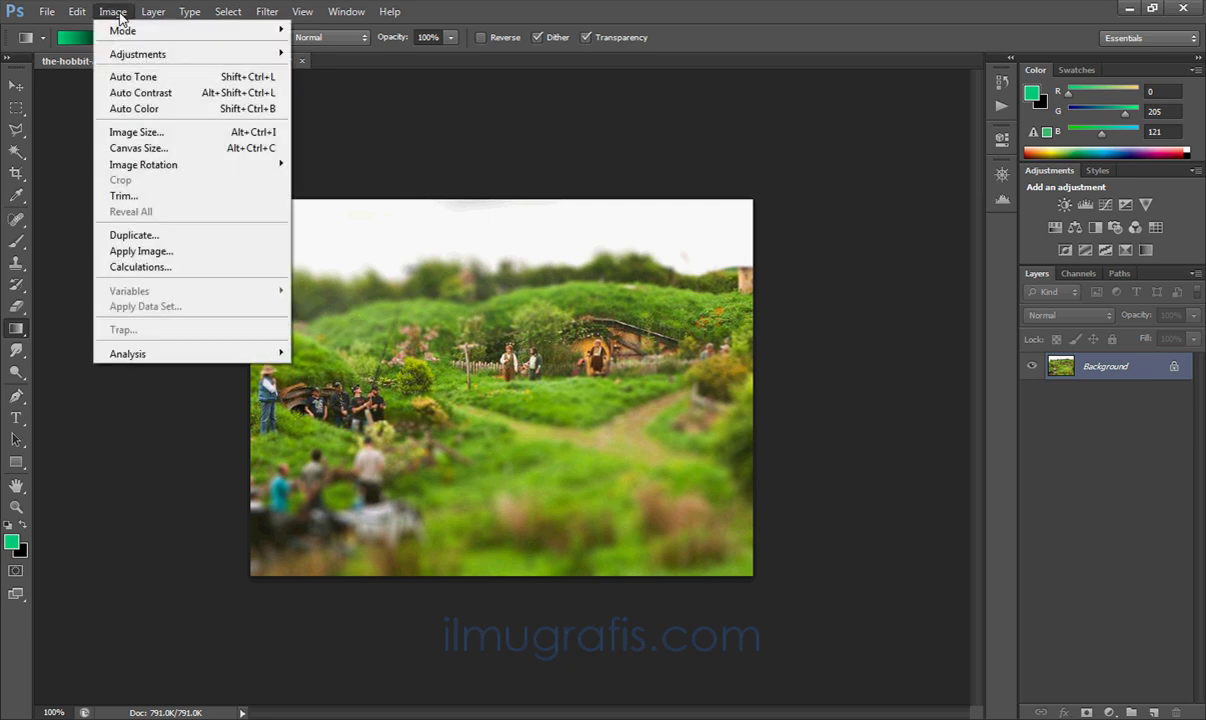
{"action": "mouse_move", "coordinate": [138, 54]}
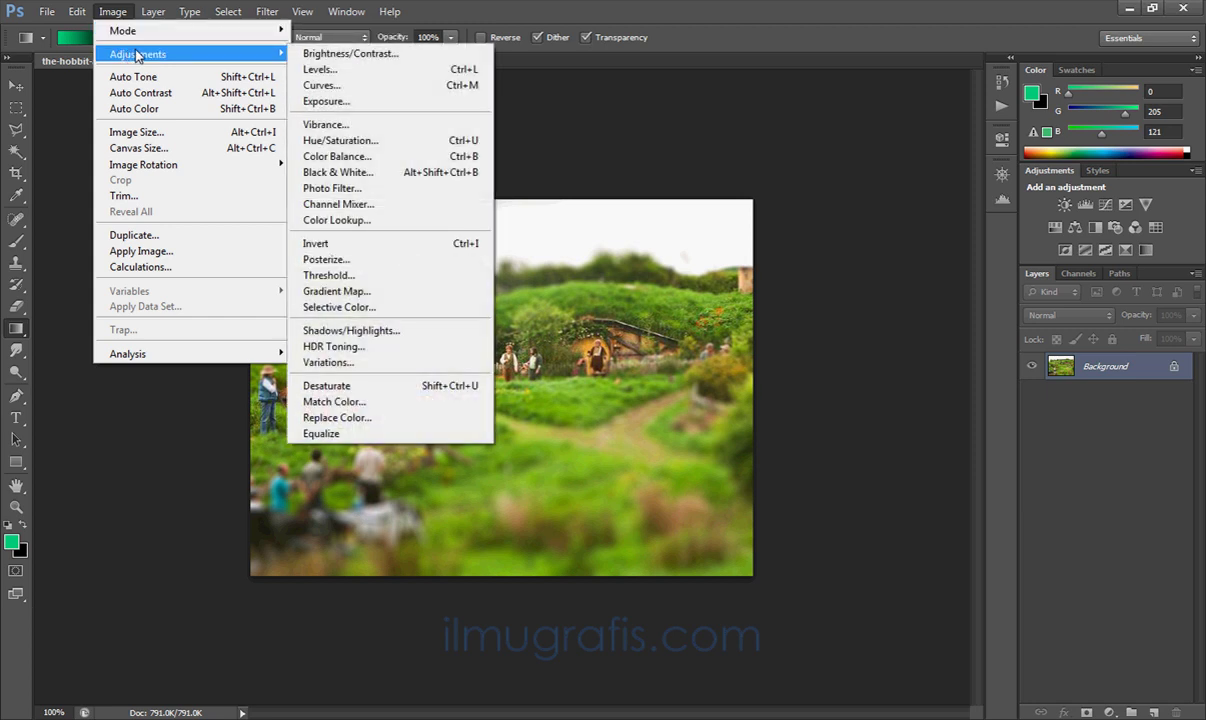
{"action": "left_click", "coordinate": [338, 89]}
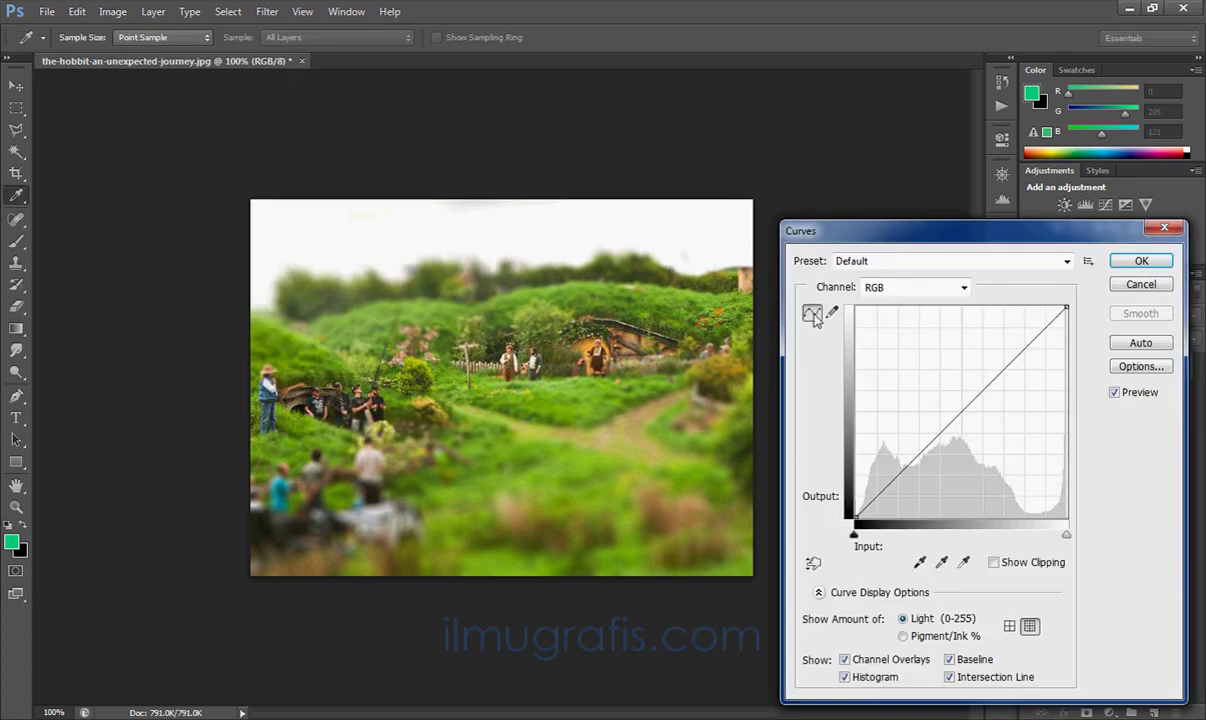
{"action": "left_click_drag", "start_coordinate": [880, 238], "coordinate": [551, 166]}
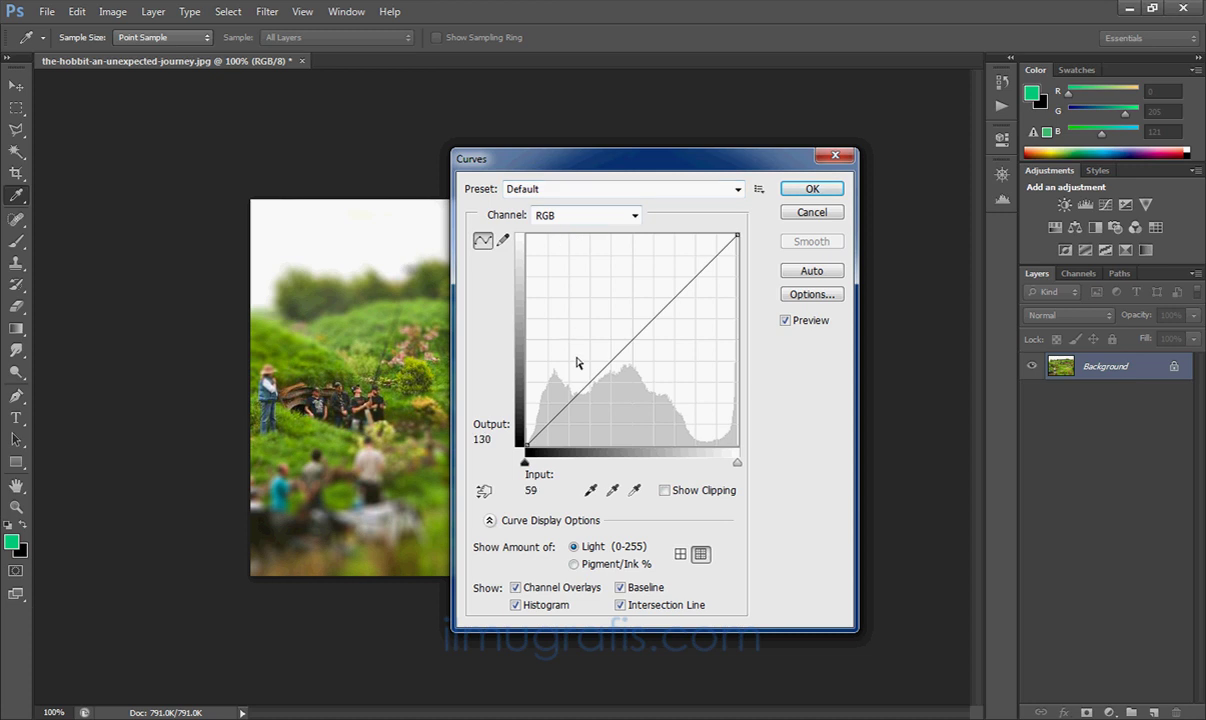
{"action": "left_click_drag", "start_coordinate": [571, 399], "coordinate": [586, 408]}
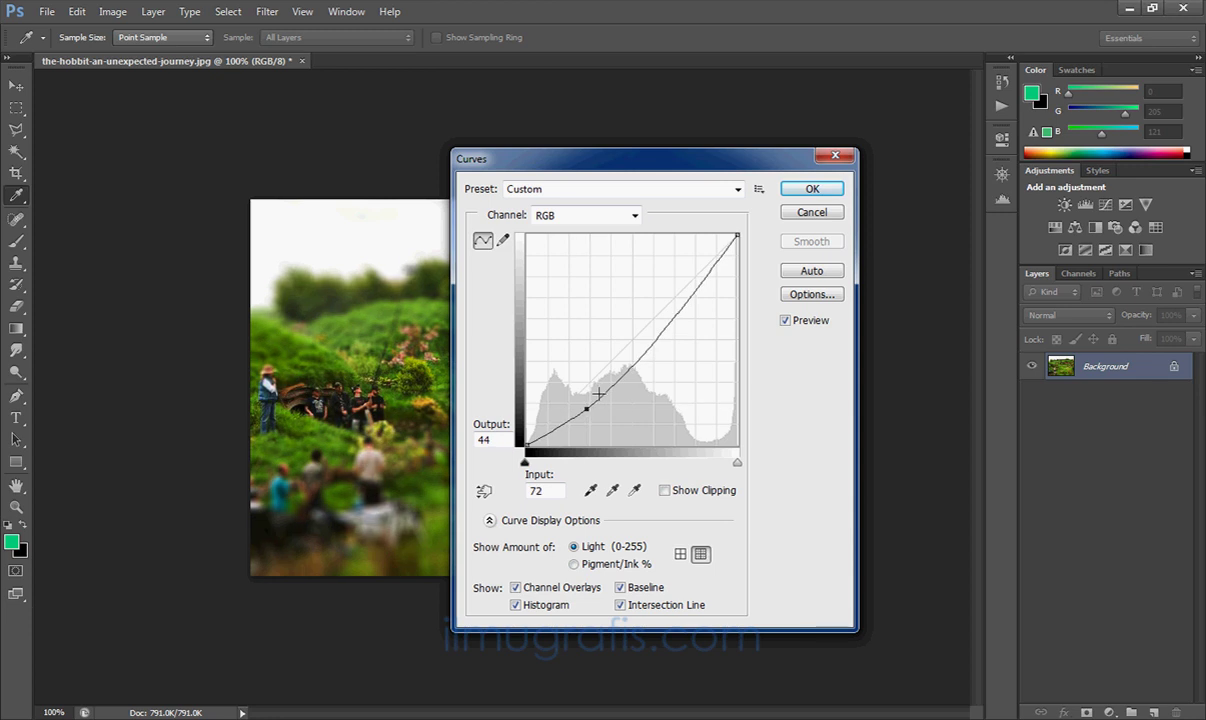
{"action": "left_click_drag", "start_coordinate": [683, 306], "coordinate": [670, 283]}
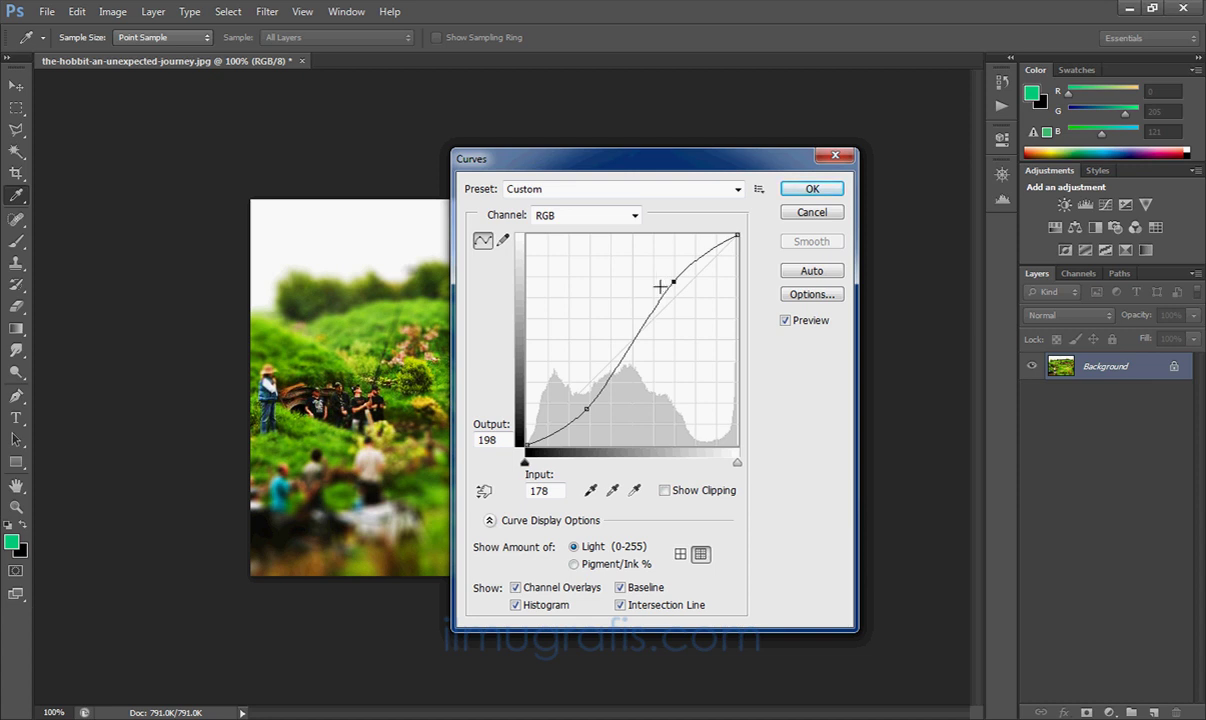
{"action": "left_click_drag", "start_coordinate": [672, 281], "coordinate": [676, 273]}
{"action": "mouse_move", "coordinate": [685, 162]}
{"action": "left_mouse_down"}
{"action": "mouse_move", "coordinate": [855, 141]}
{"action": "mouse_move", "coordinate": [791, 139]}
{"action": "left_mouse_up"}
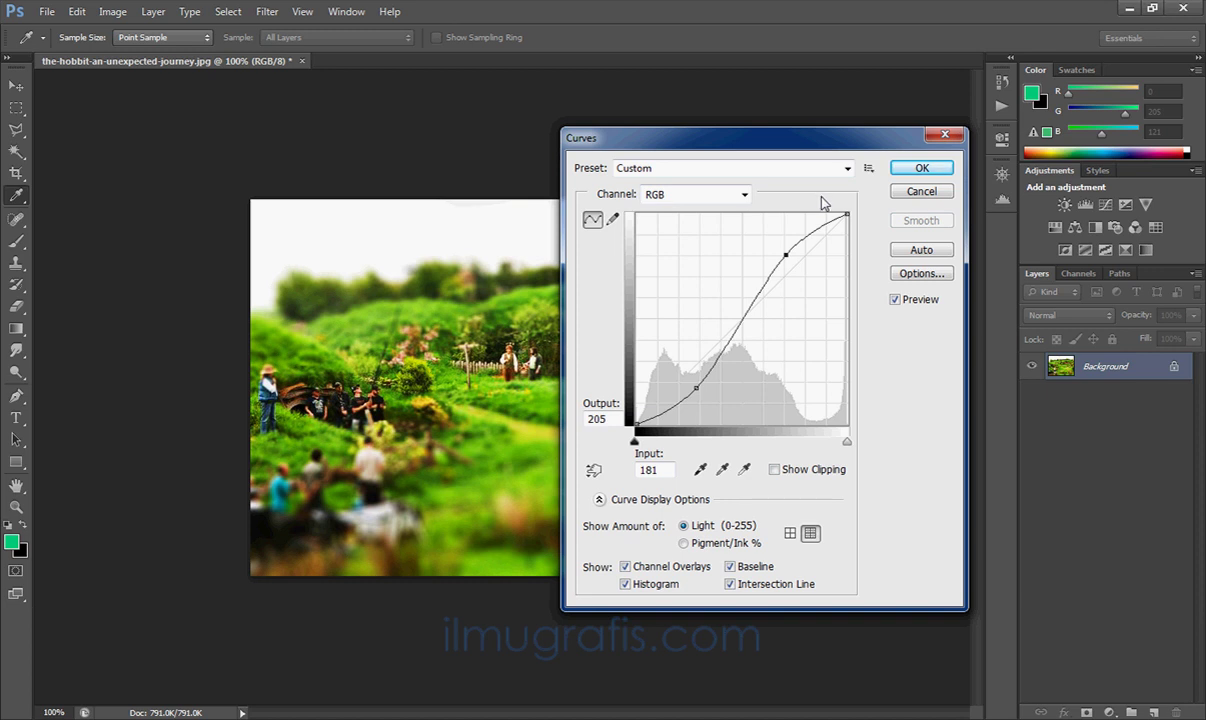
{"action": "left_click", "coordinate": [918, 172]}
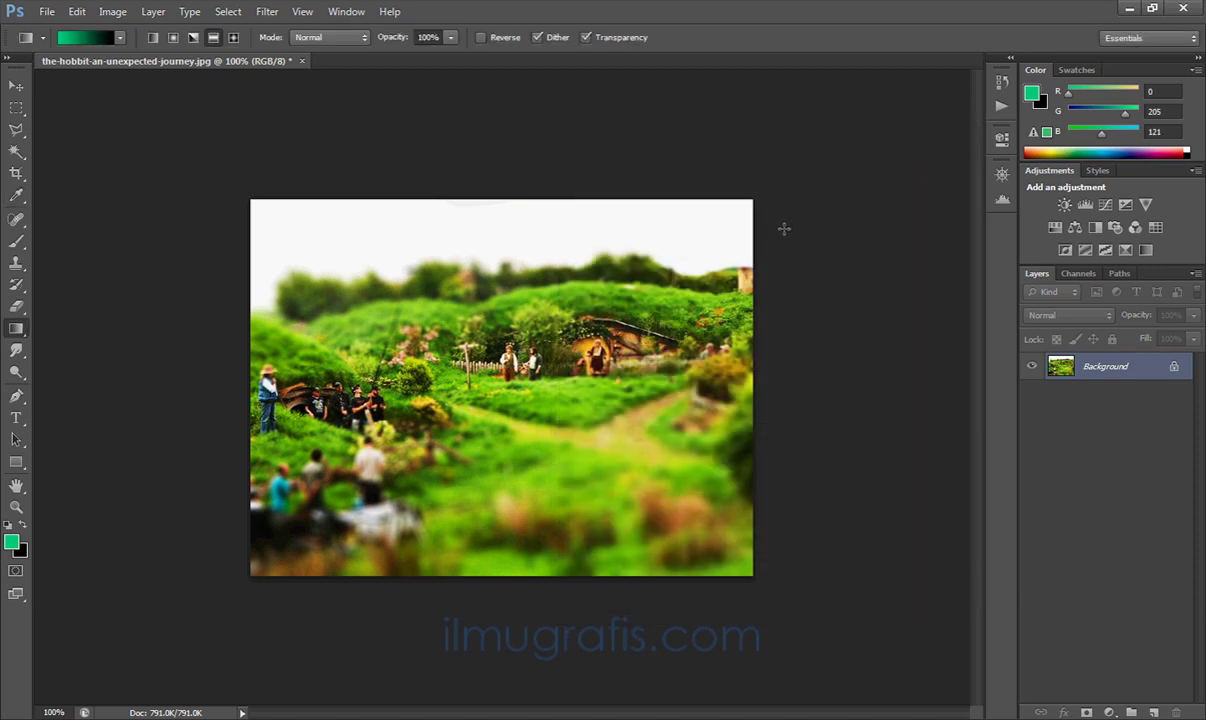